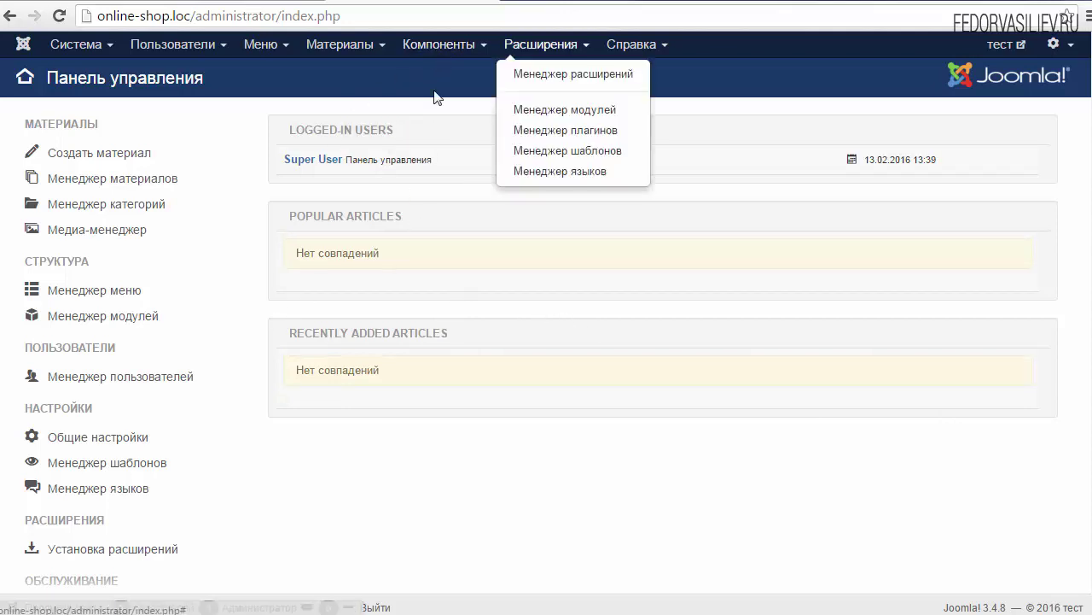
Open the JOOMLAKASSA component's list of categories and start creating a new category.
click(437, 46)
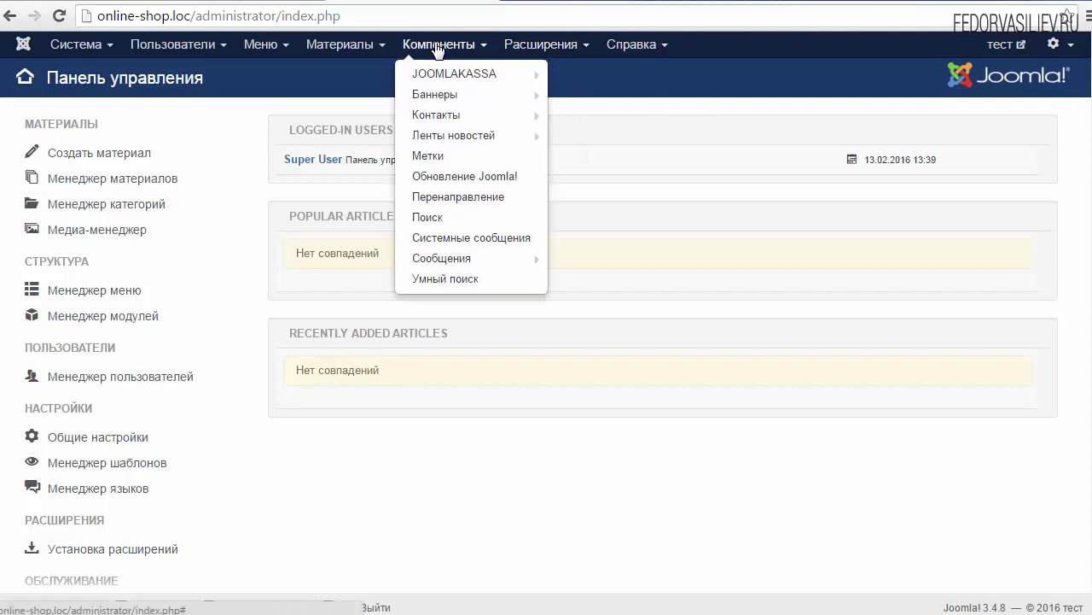
mouse_move(453, 79)
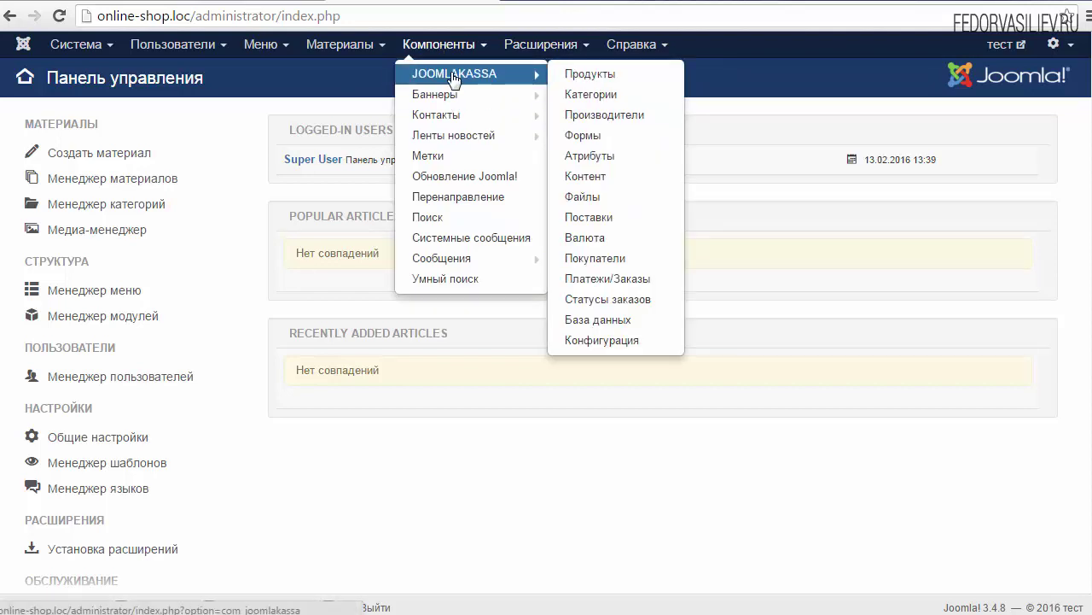
click(574, 100)
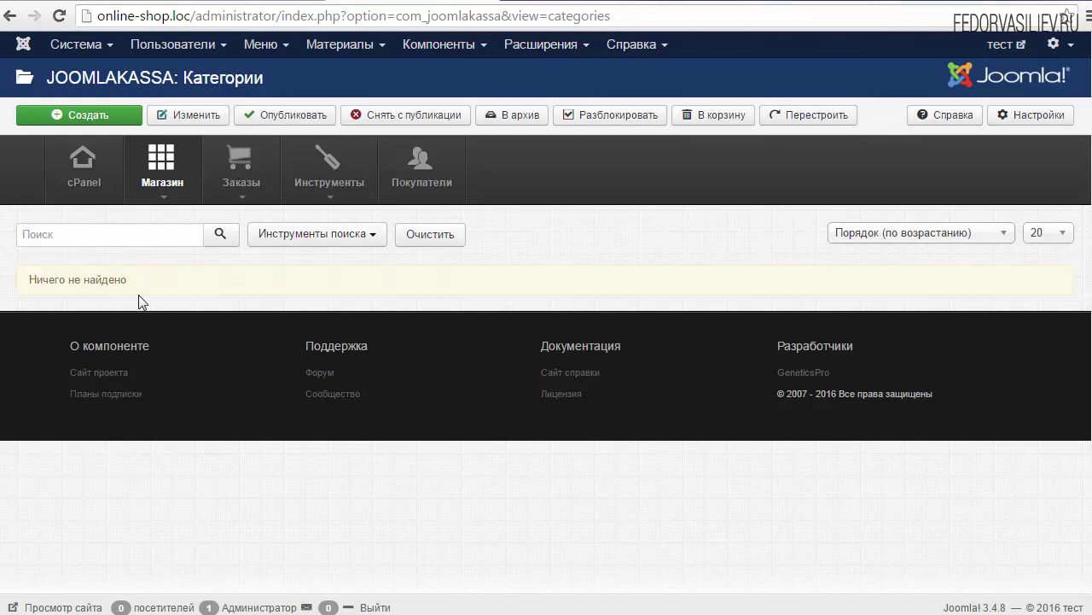
drag(141, 280, 58, 280)
click(159, 275)
click(83, 118)
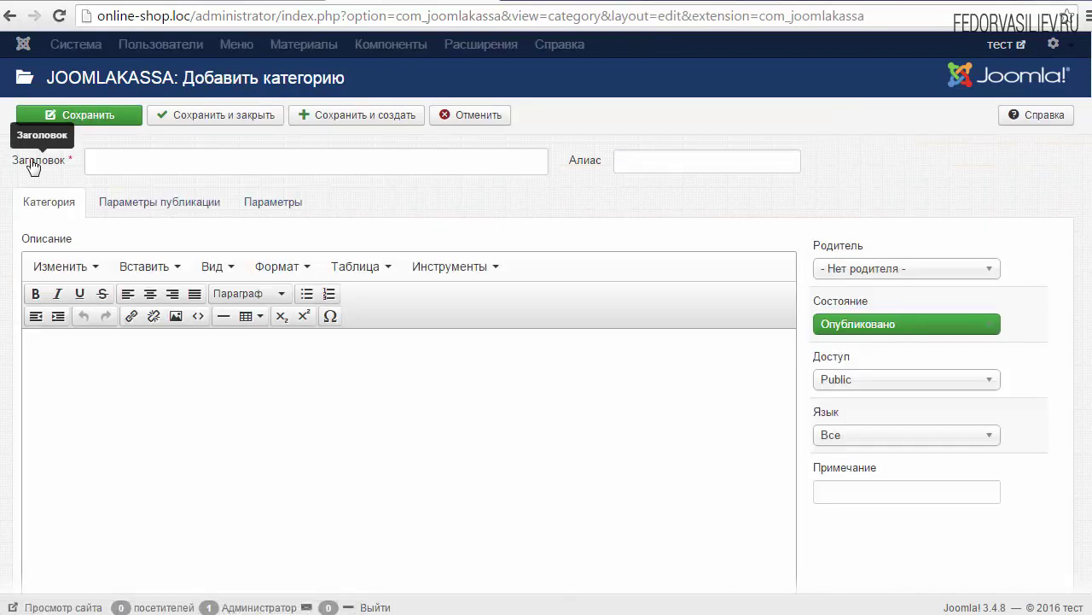
Paste "Смартфоны Apple" as the title of the new category.
click(109, 160)
right_click(112, 161)
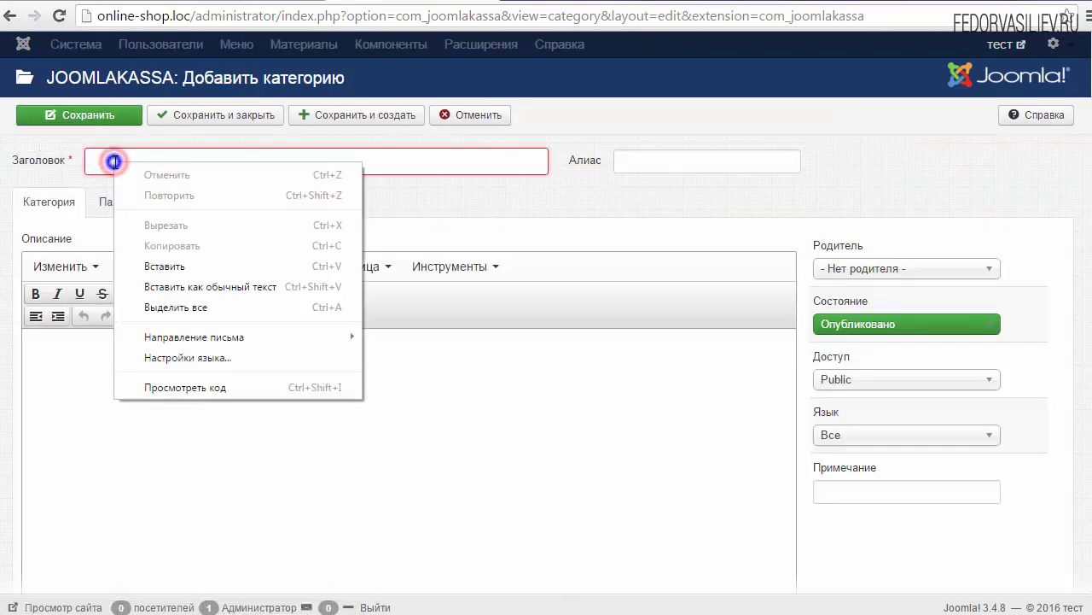
click(145, 264)
click(382, 207)
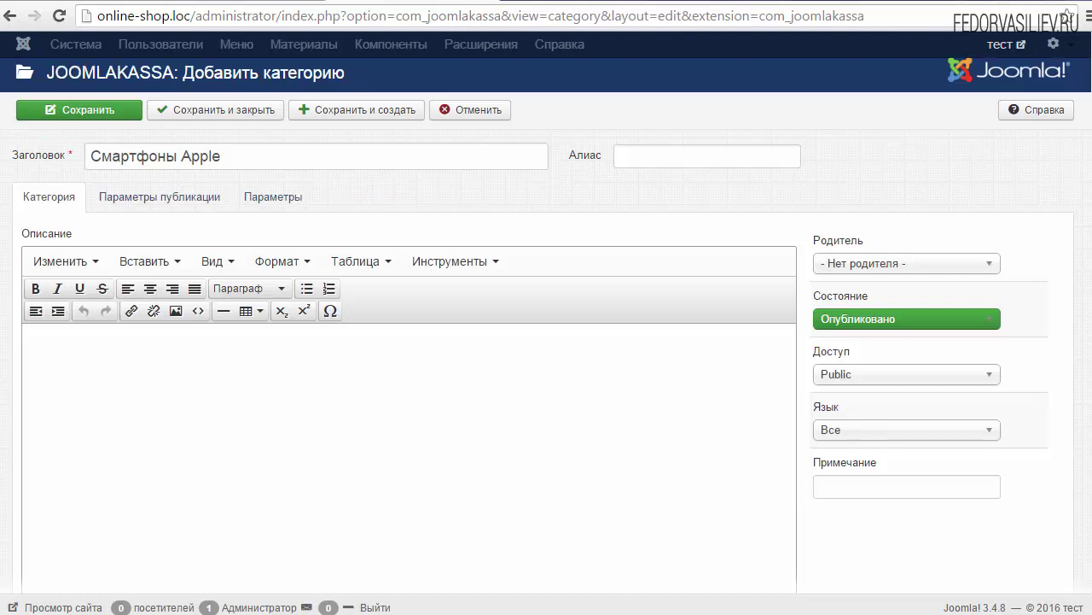
Examine the new category's description editor, publication settings and category image parameter.
scroll(1087, 373, down, 2)
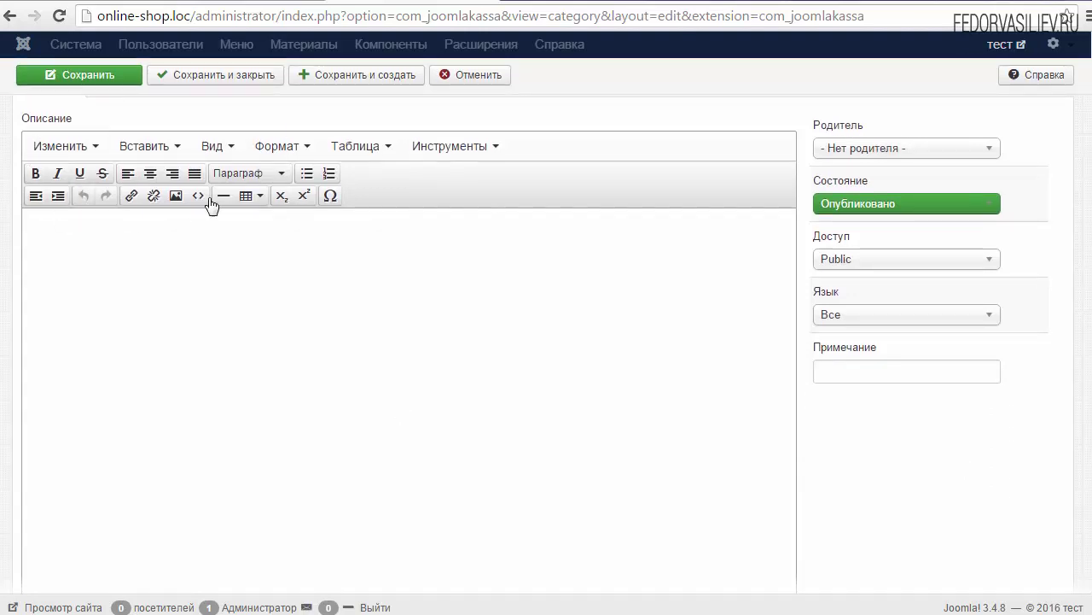
click(219, 251)
scroll(212, 365, down, 3)
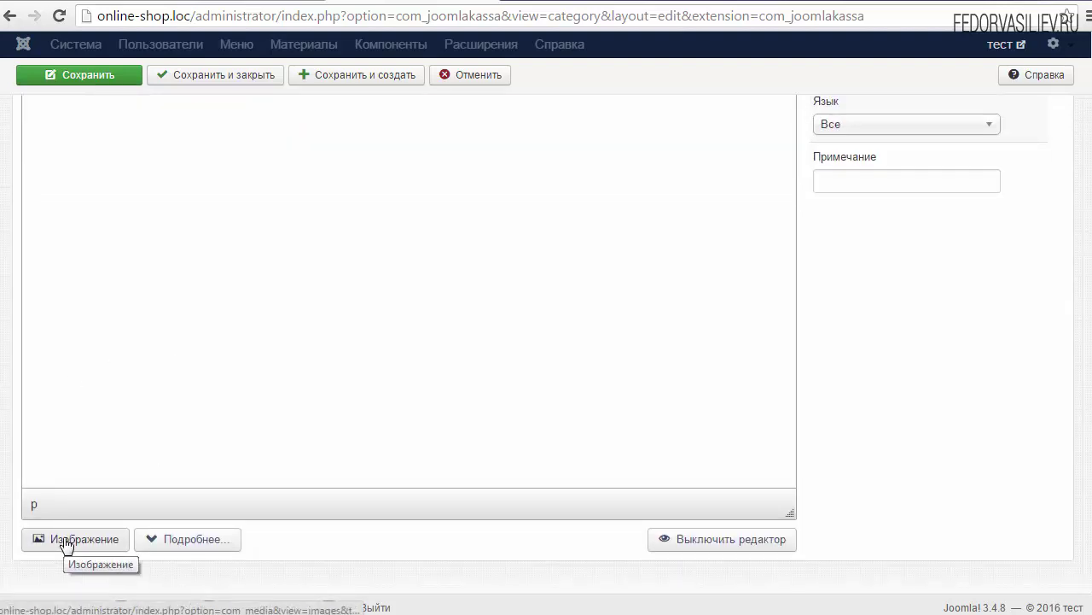
scroll(284, 399, up, 5)
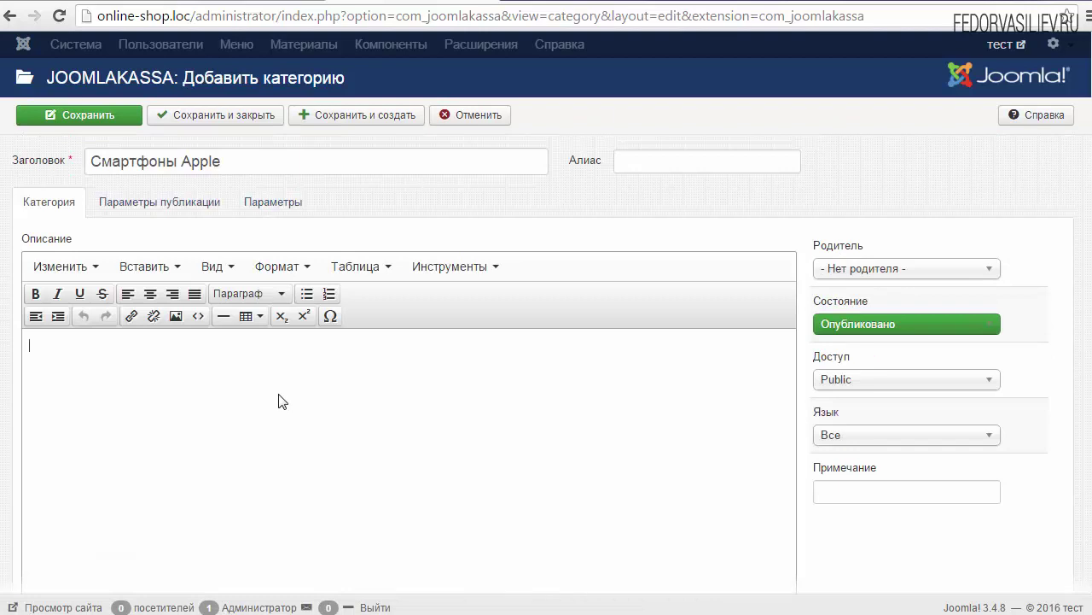
click(163, 204)
click(251, 205)
click(64, 209)
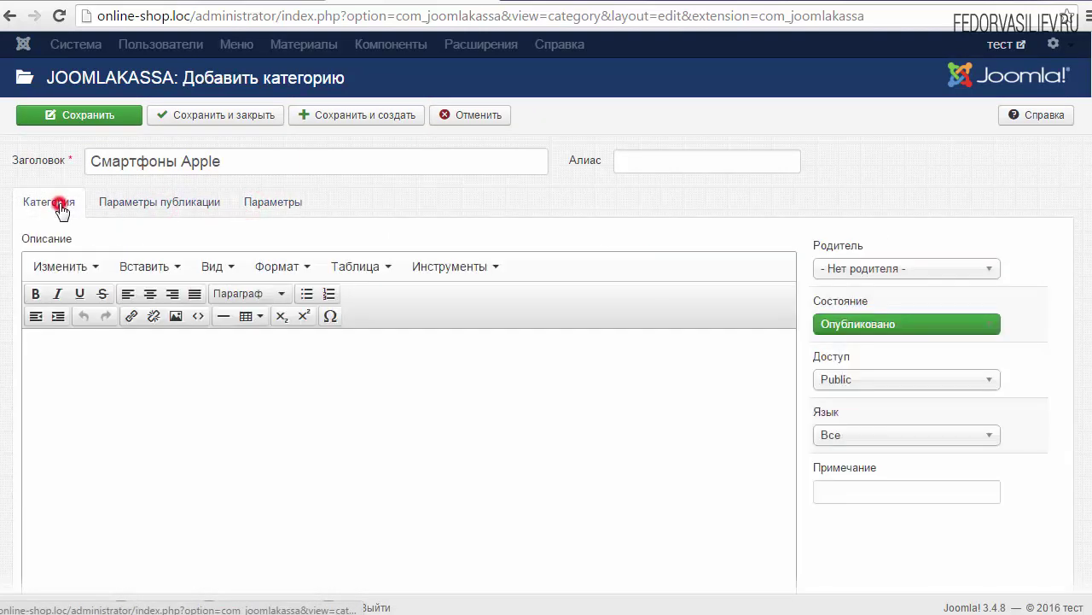
click(256, 206)
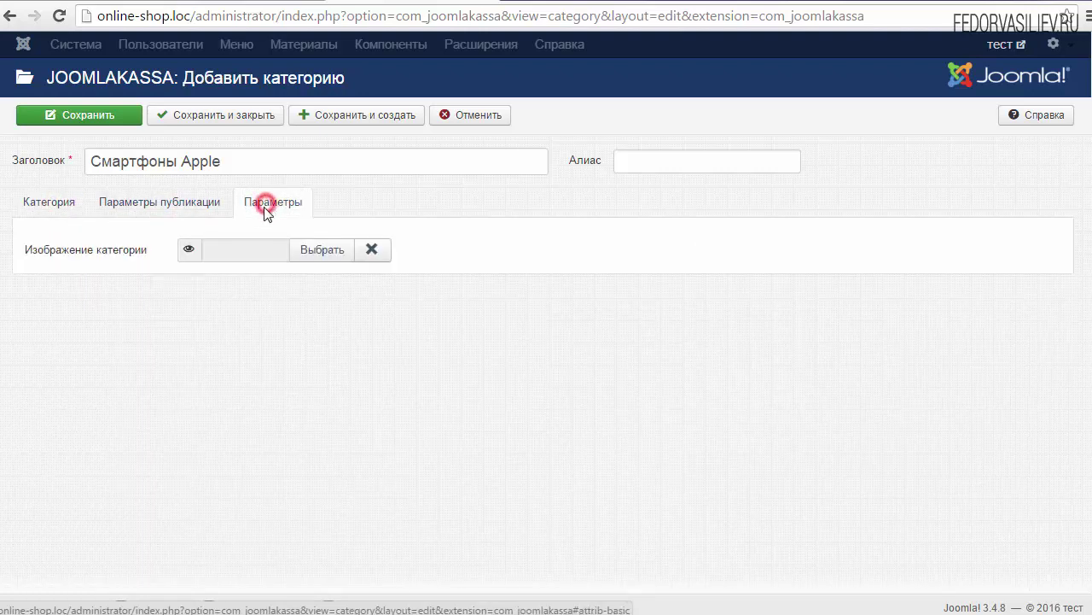
click(63, 211)
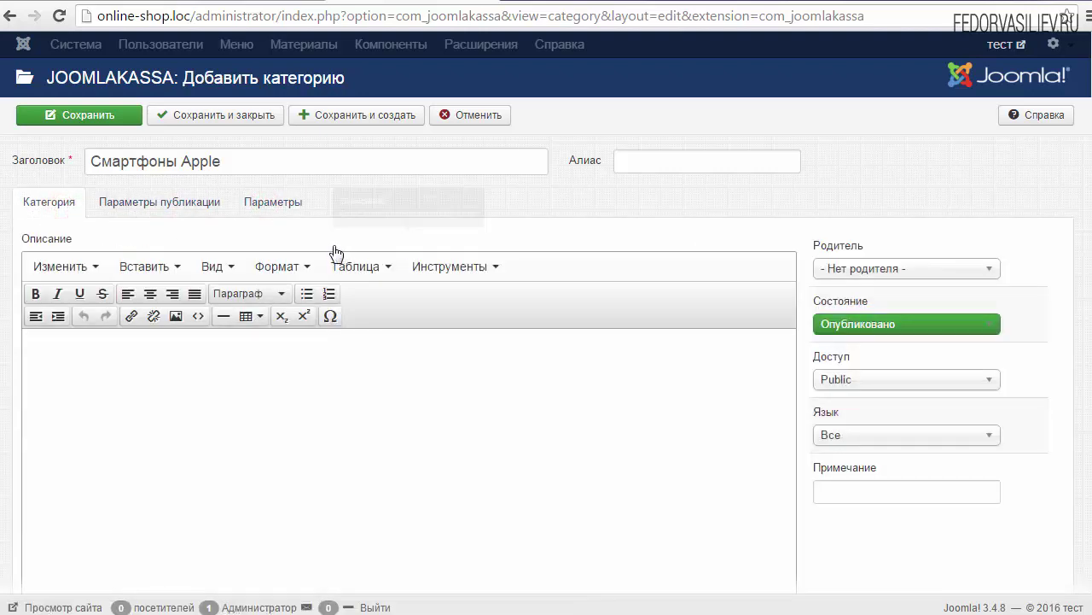
Save the "Смартфоны Apple" category and keep it open for editing.
click(83, 119)
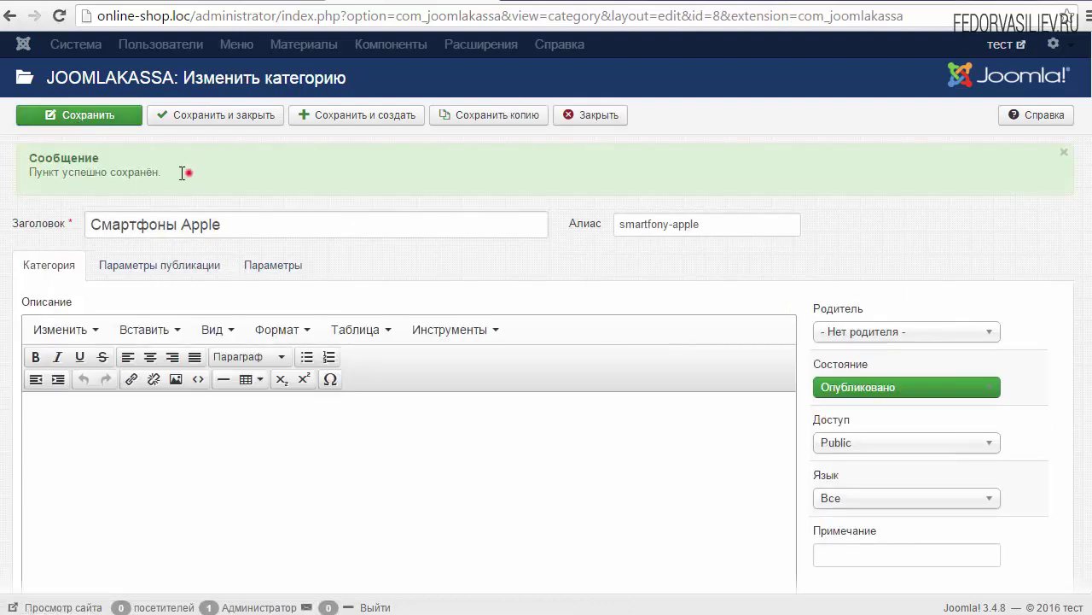
drag(189, 172, 29, 152)
click(48, 173)
scroll(1054, 196, down, 5)
Save a copy of the Apple category, retitling the copy "Смартфоны Samsung" and emptying its alias.
click(494, 124)
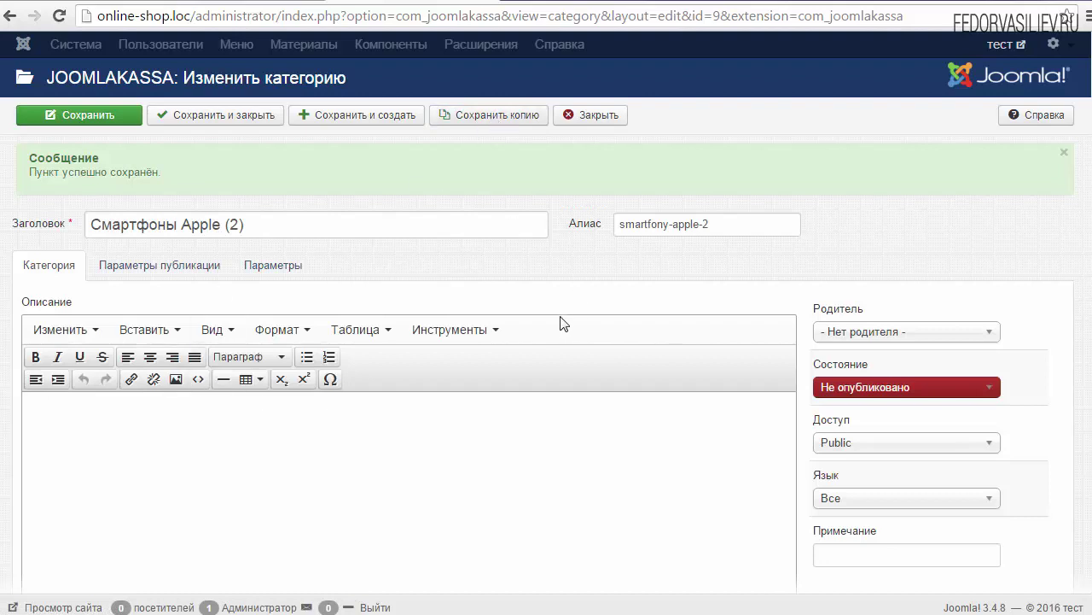
triple_click(281, 227)
right_click(133, 227)
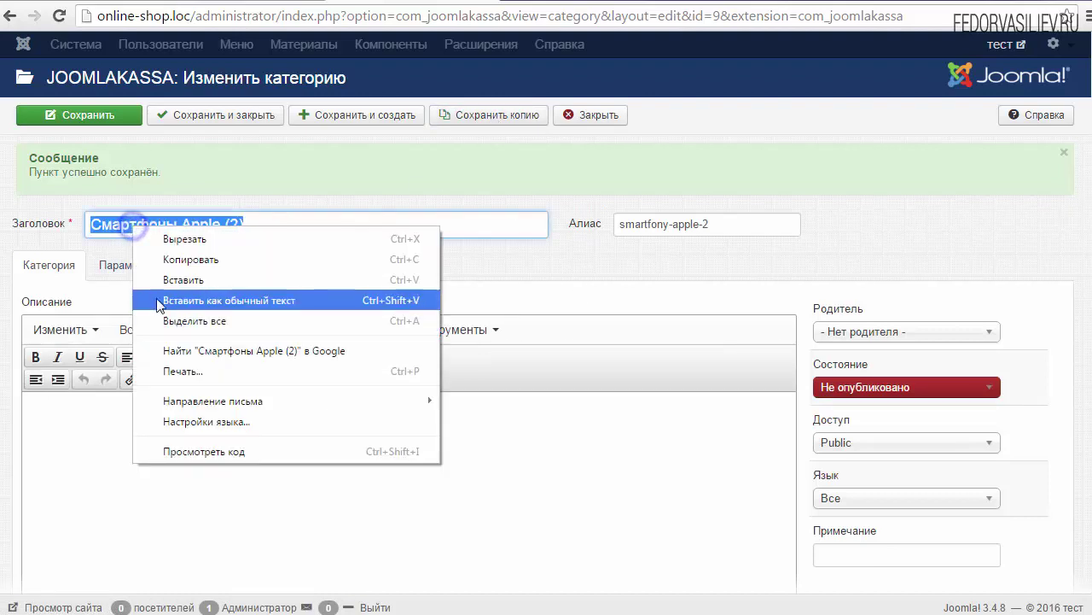
click(176, 282)
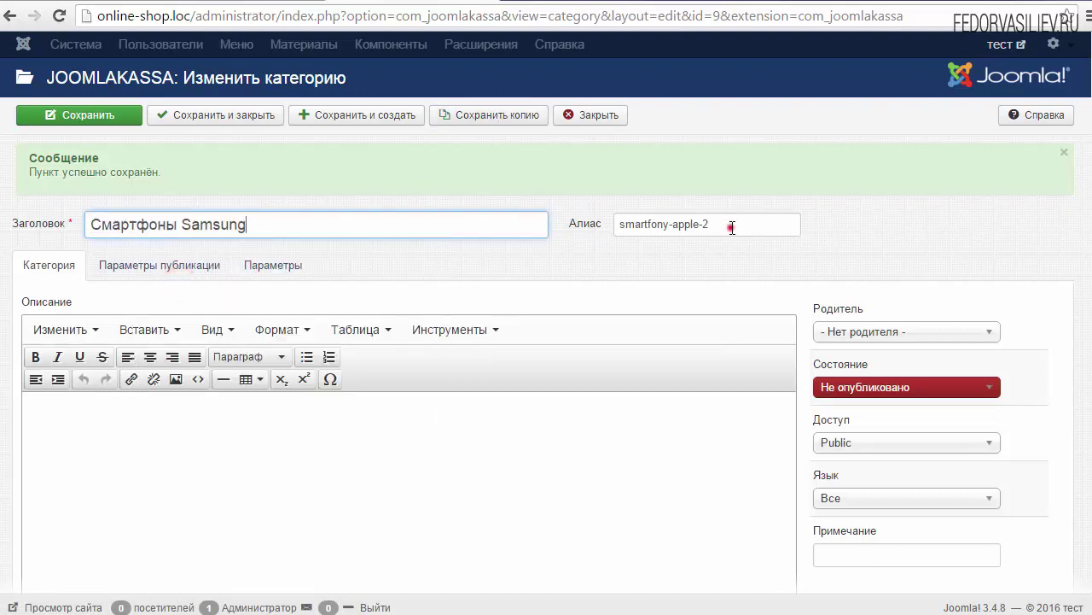
drag(731, 227, 594, 245)
key(BackSpace)
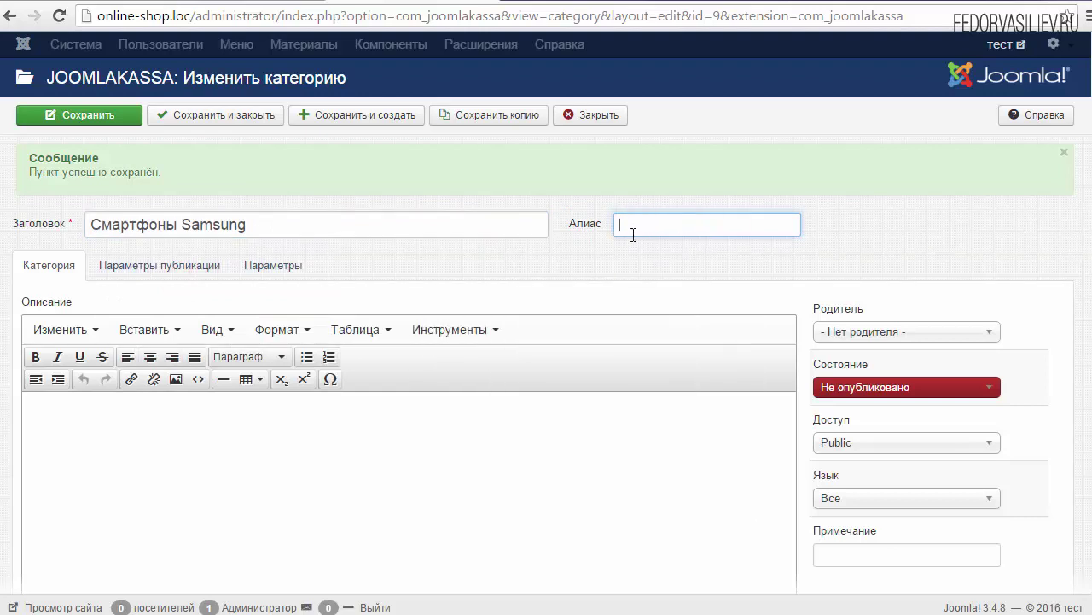
Set the Samsung category's state to Опубликовано and save it.
click(922, 387)
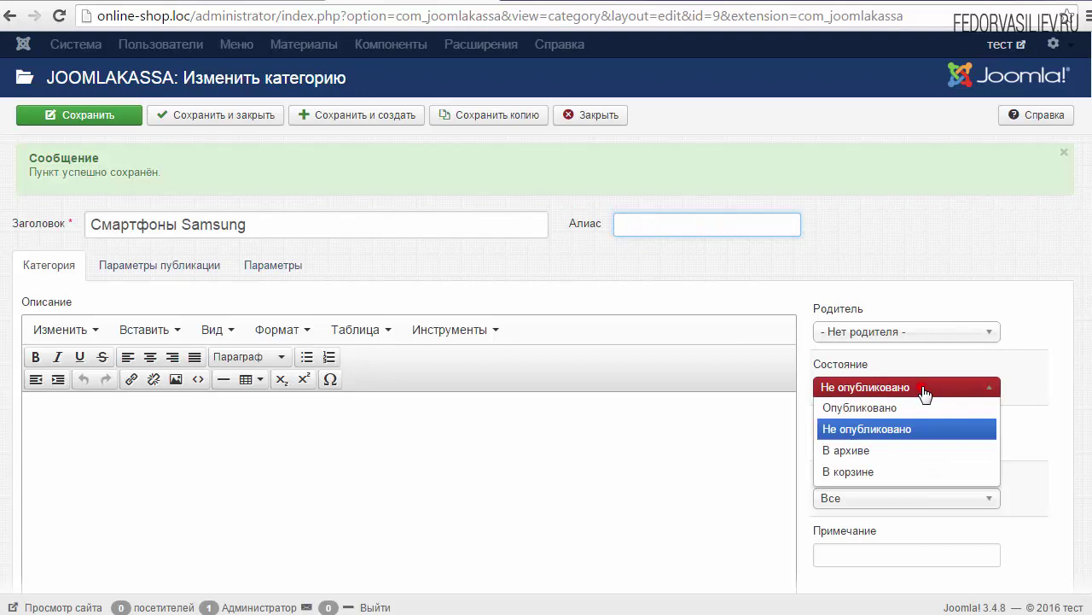
click(857, 408)
scroll(779, 372, down, 1)
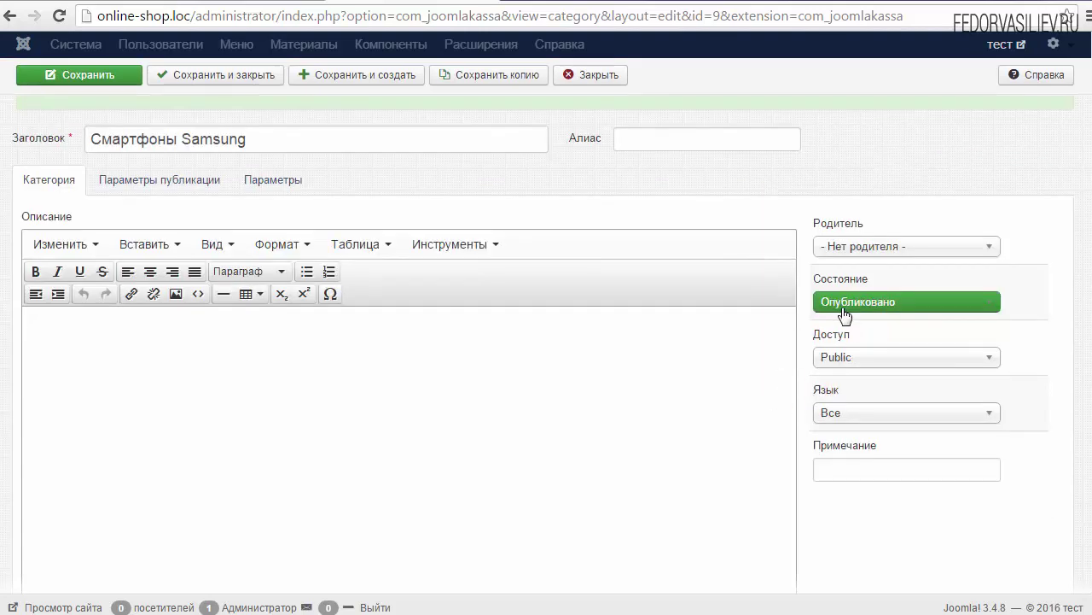
scroll(845, 314, up, 1)
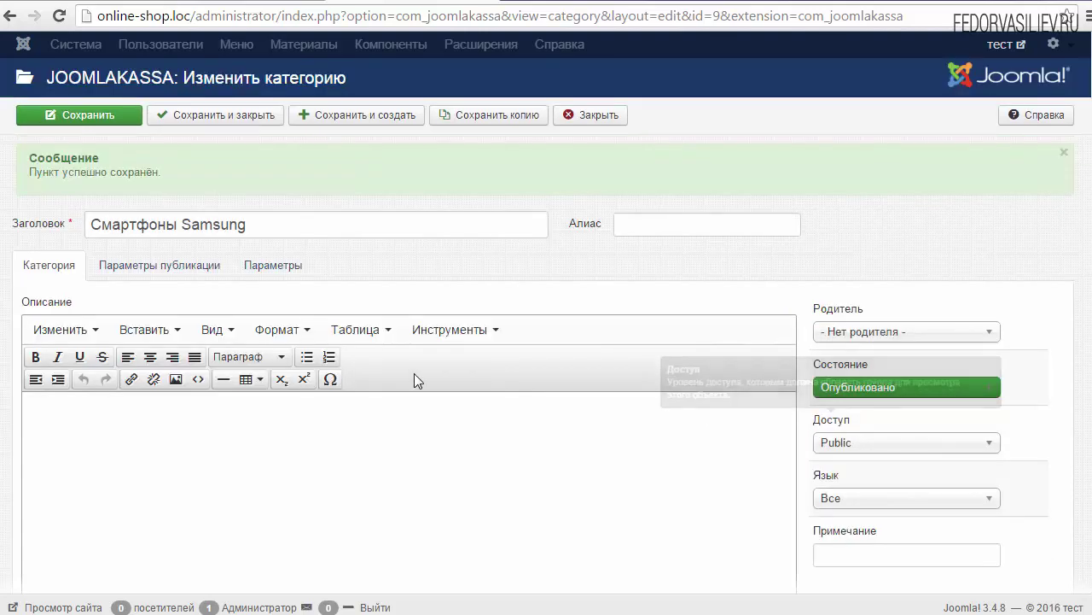
click(81, 120)
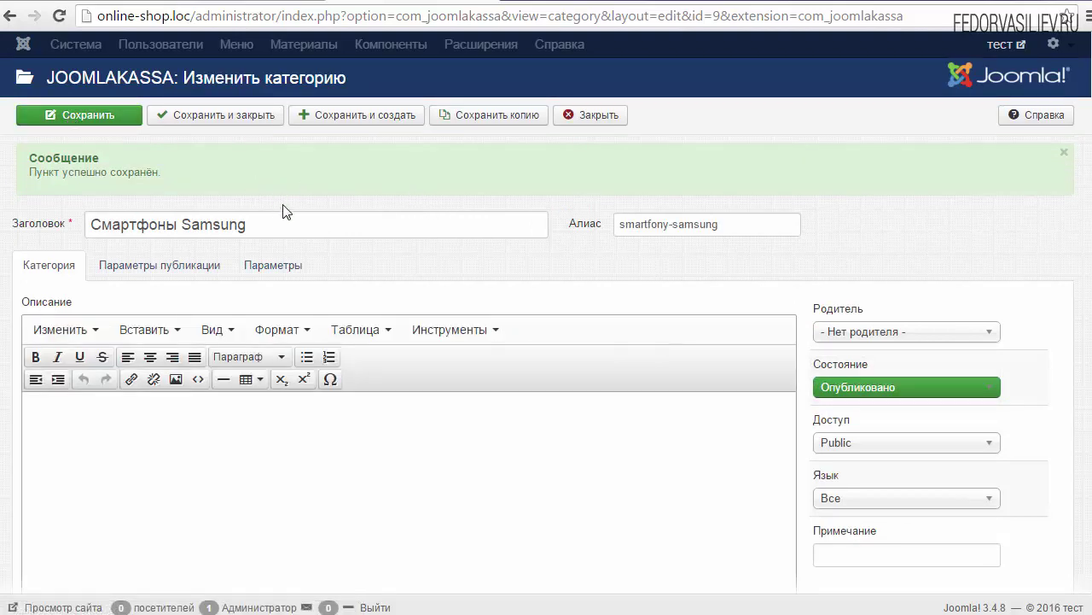
Create another category titled "Смартфоны Sony" and save it, opening a blank category form.
click(352, 115)
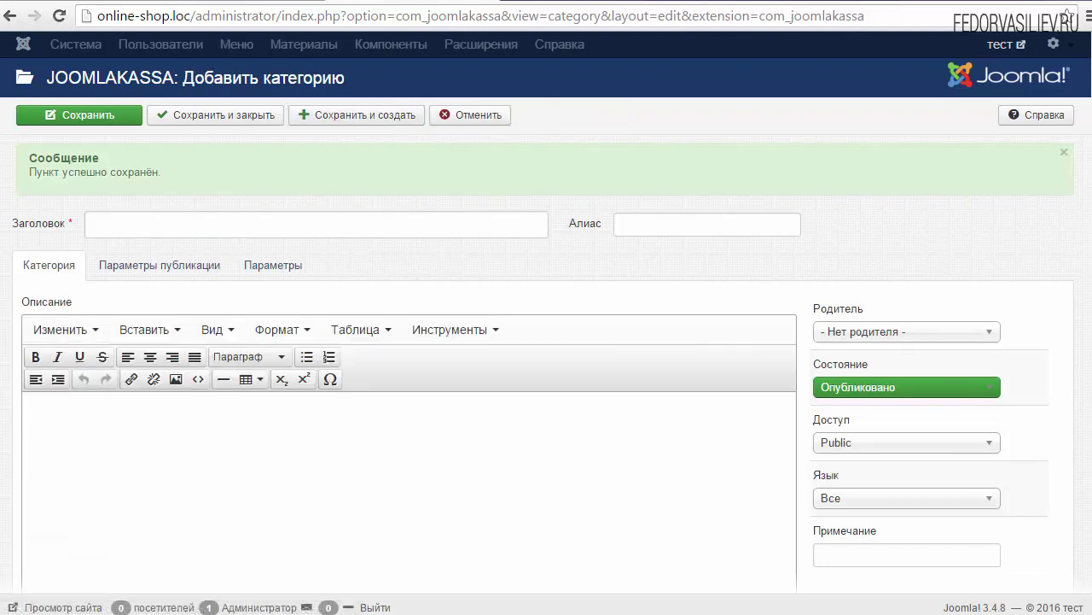
scroll(1086, 256, down, 4)
scroll(1085, 452, up, 3)
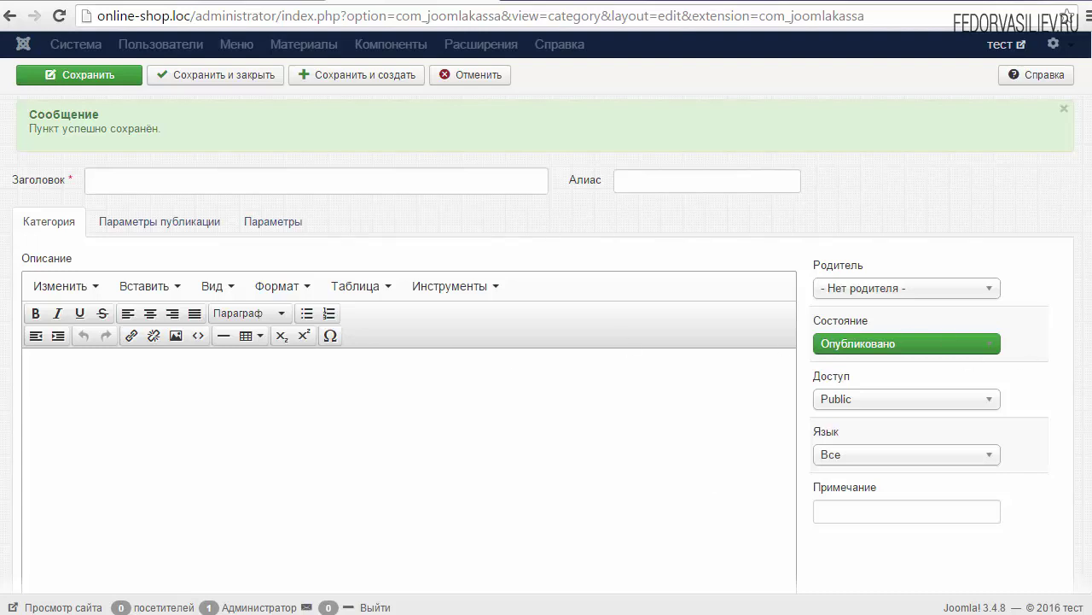
right_click(170, 179)
click(247, 353)
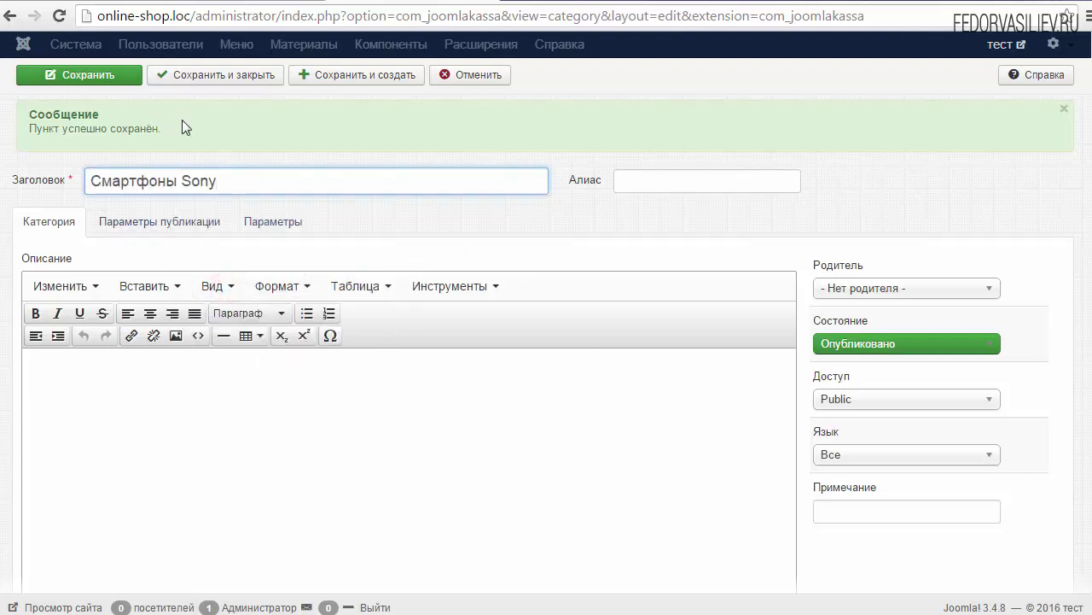
scroll(228, 164, down, 1)
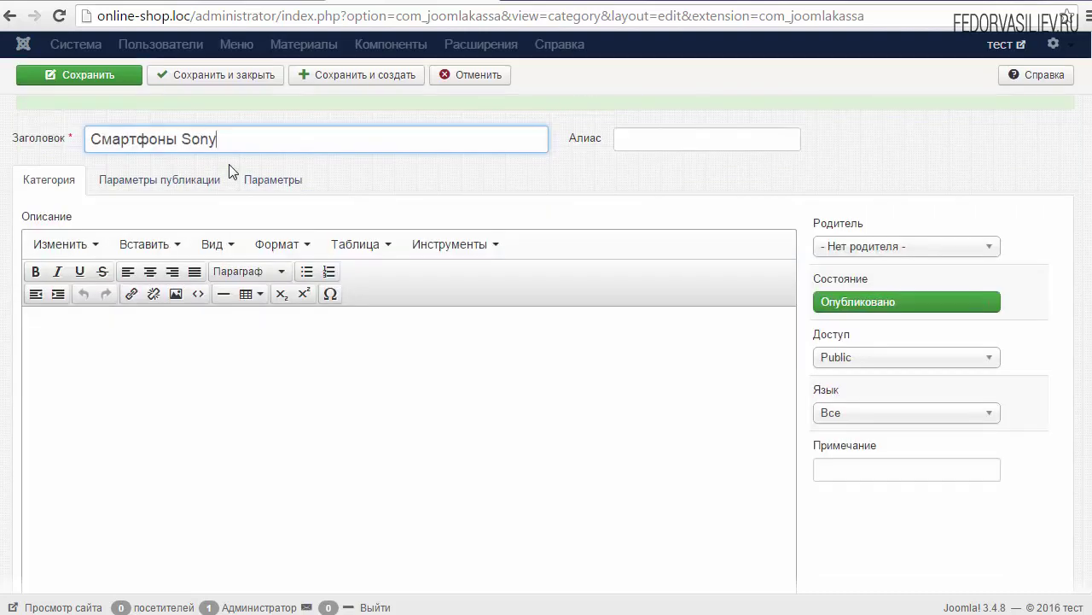
click(339, 74)
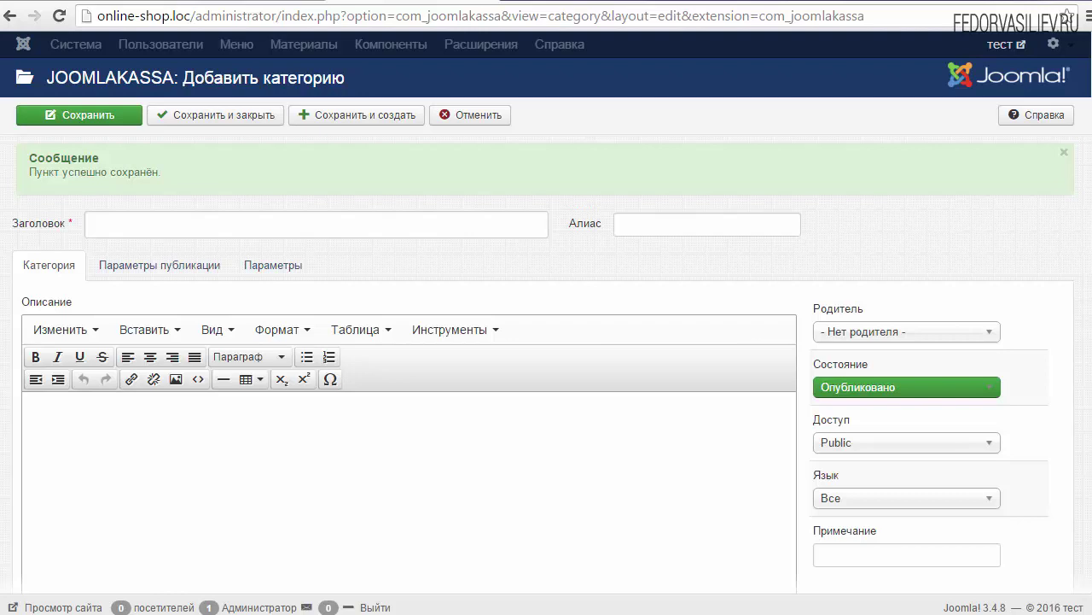
Title the blank category "Смартфоны HTC" and save it, opening another new category form.
click(134, 219)
right_click(136, 222)
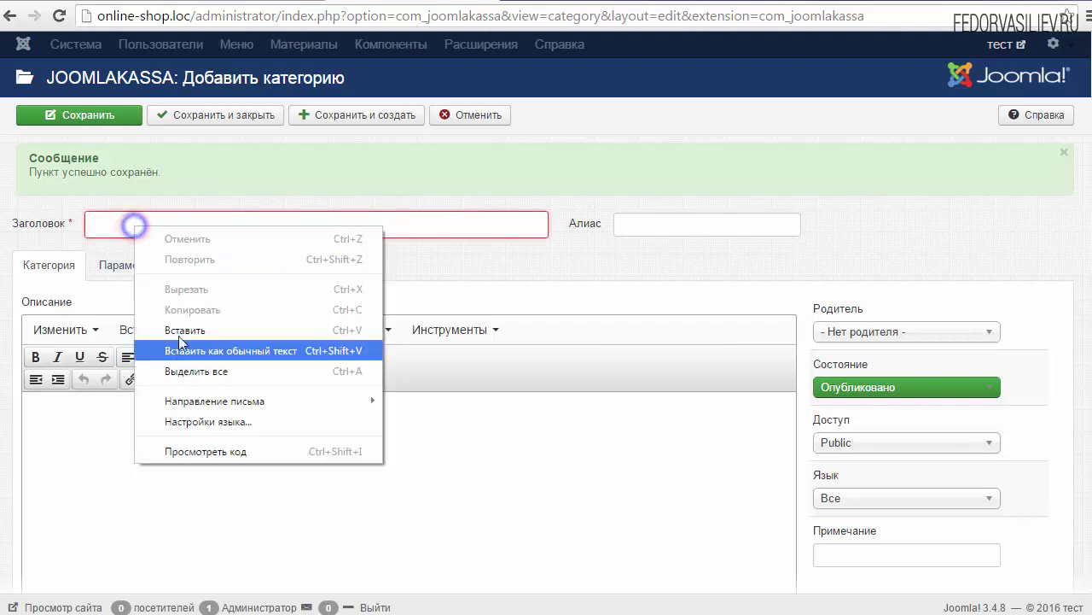
click(181, 328)
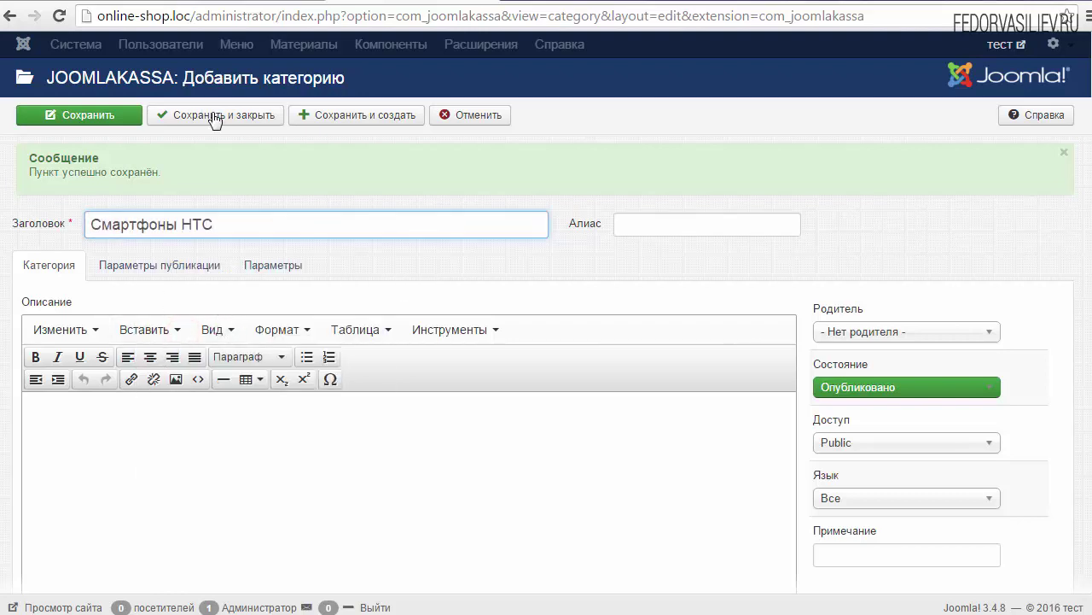
click(349, 117)
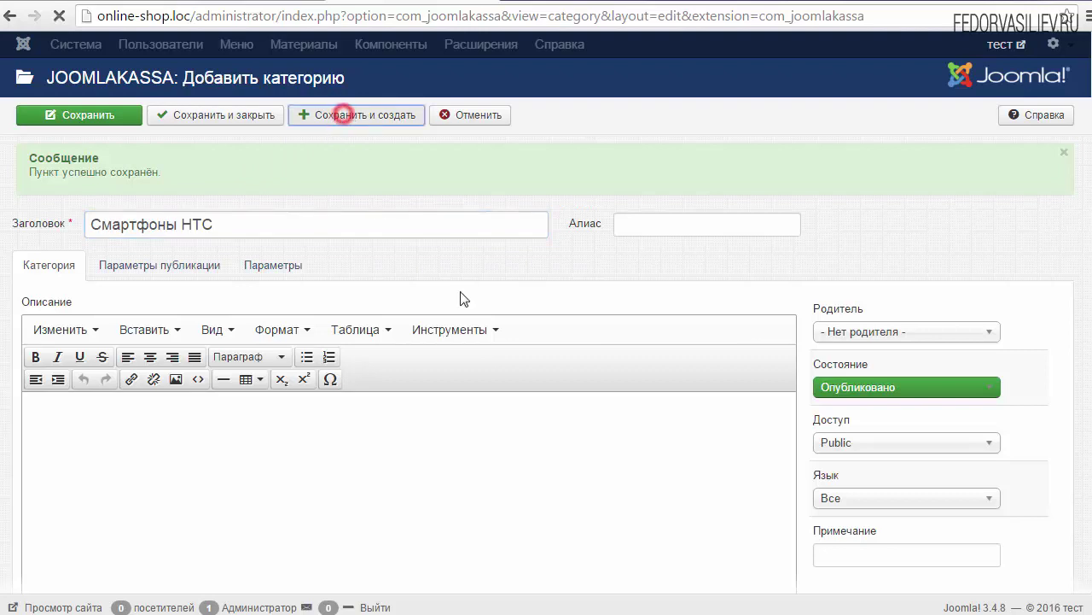
Paste "Смартфоны Acer" as the next category's title and save it, continuing with a new category.
right_click(165, 219)
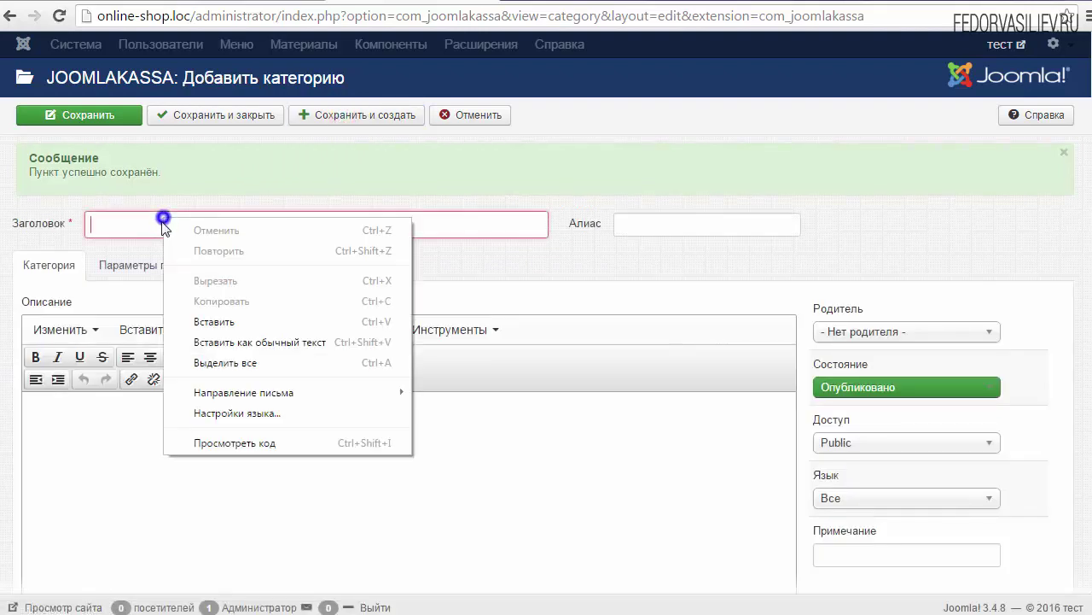
click(205, 327)
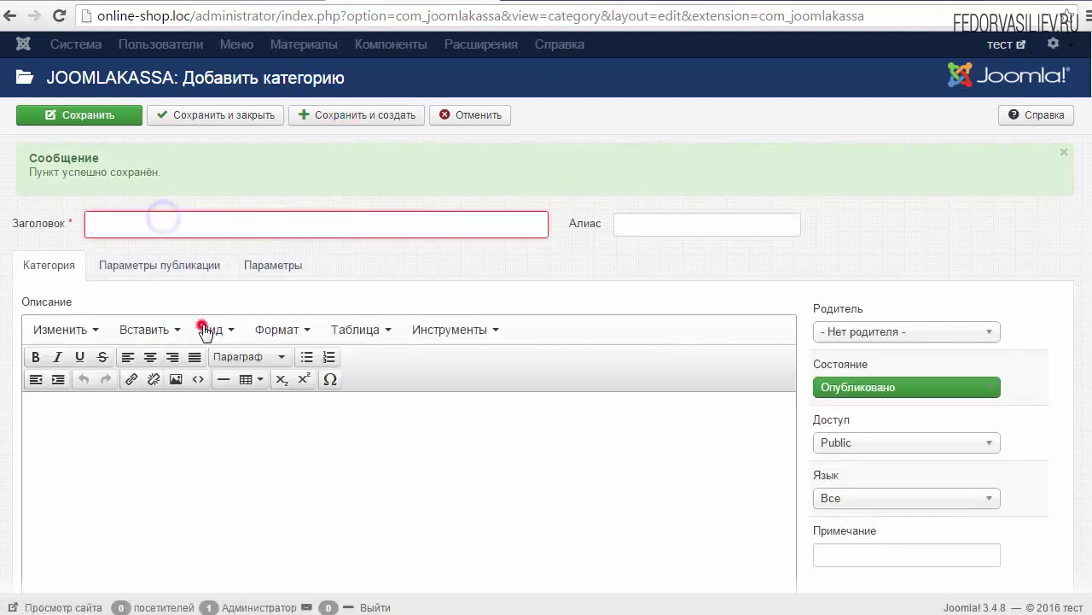
click(349, 115)
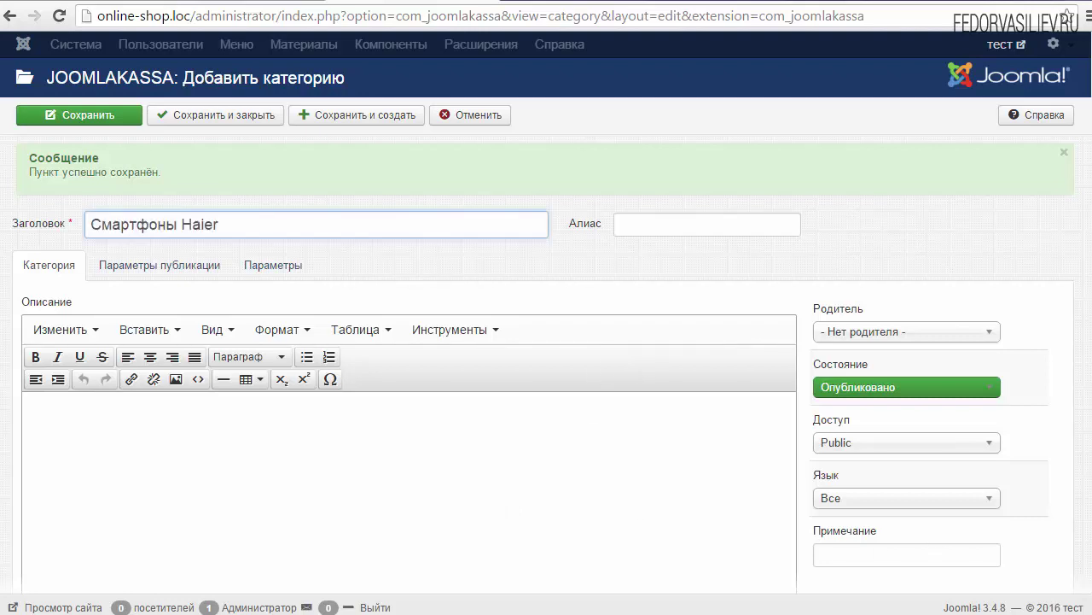
Save the "Смартфоны Haier" category and return to the category list.
click(597, 499)
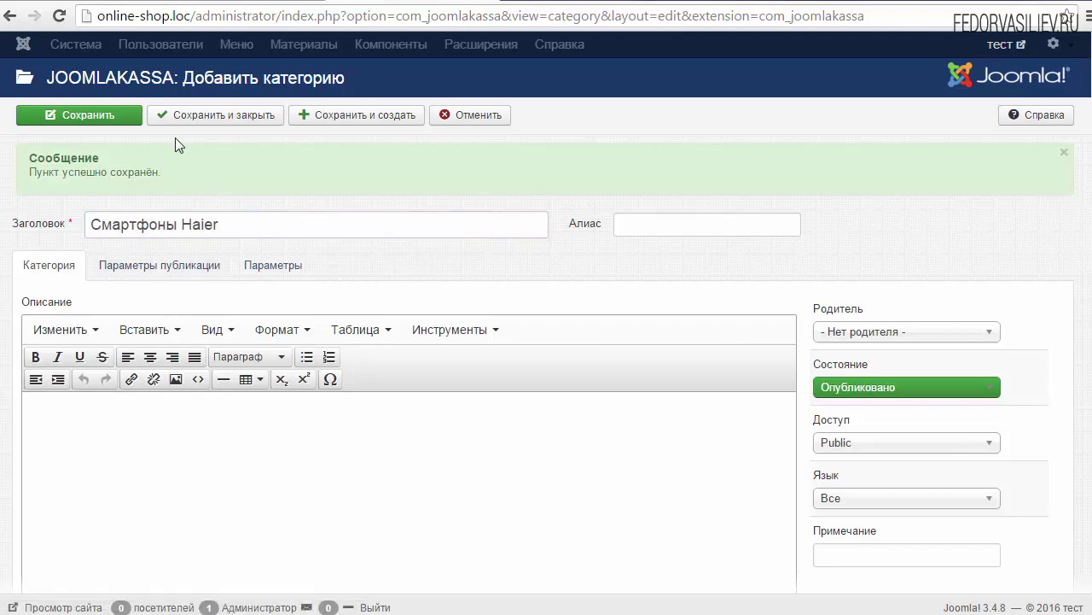
click(215, 113)
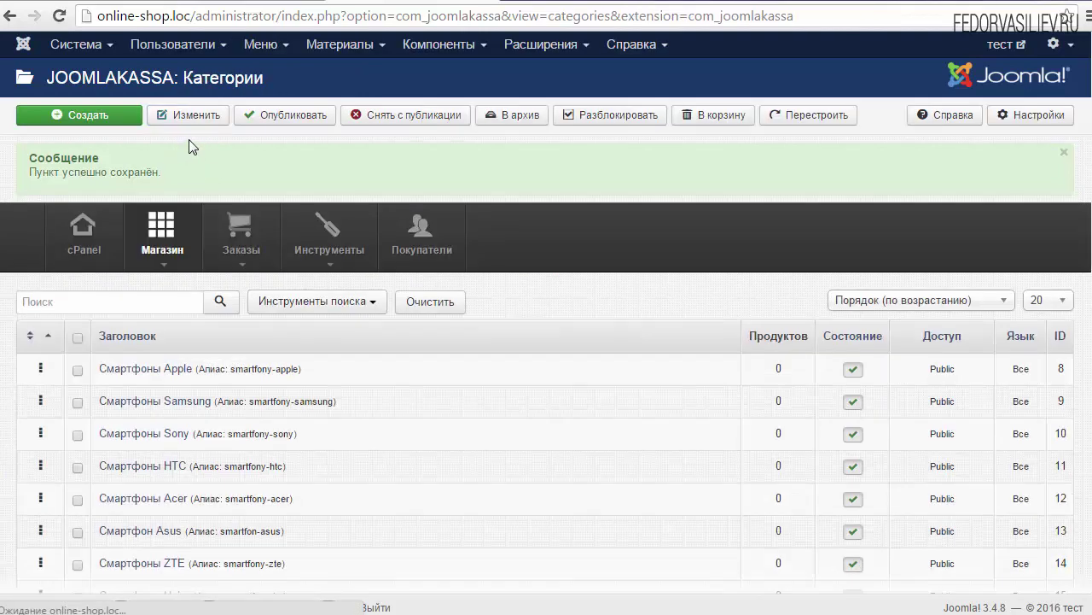
Review the titles, aliases, states and IDs of the smartphone categories in the list.
scroll(559, 222, down, 2)
scroll(565, 251, up, 1)
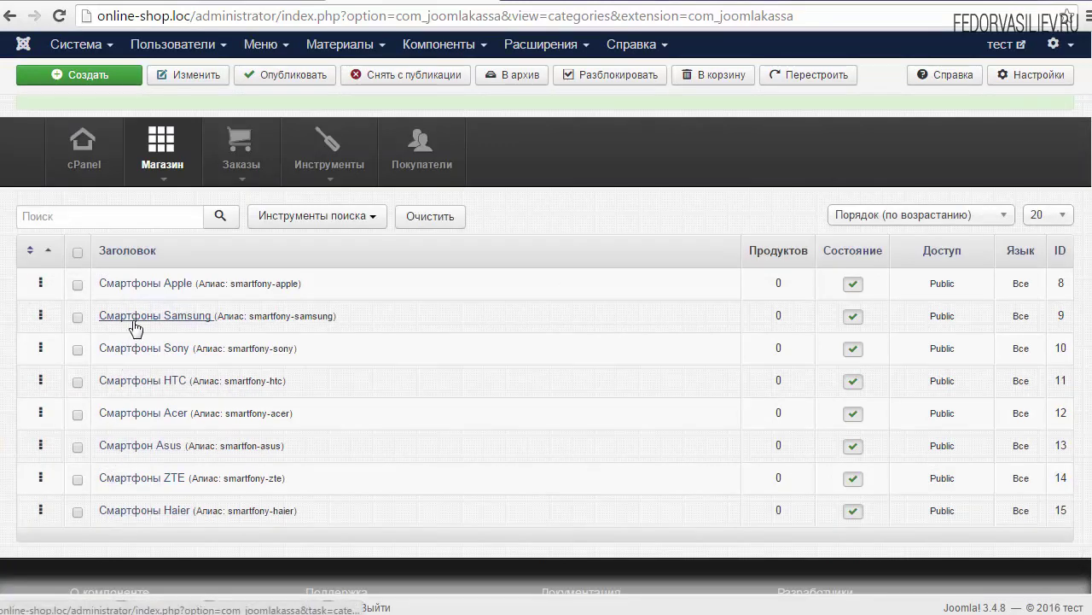
scroll(1090, 264, down, 1)
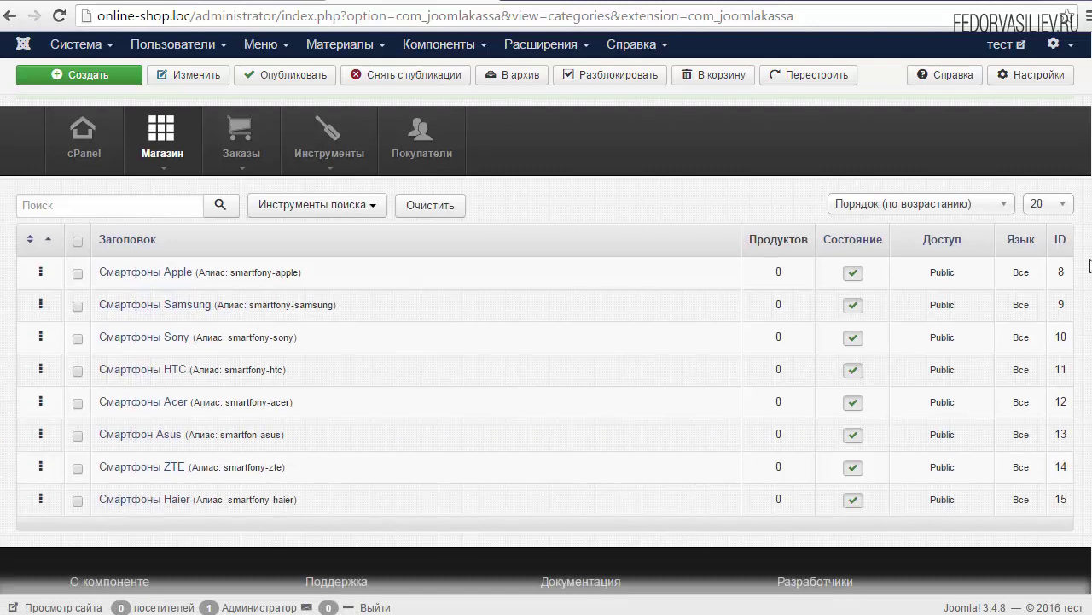
scroll(1090, 264, down, 2)
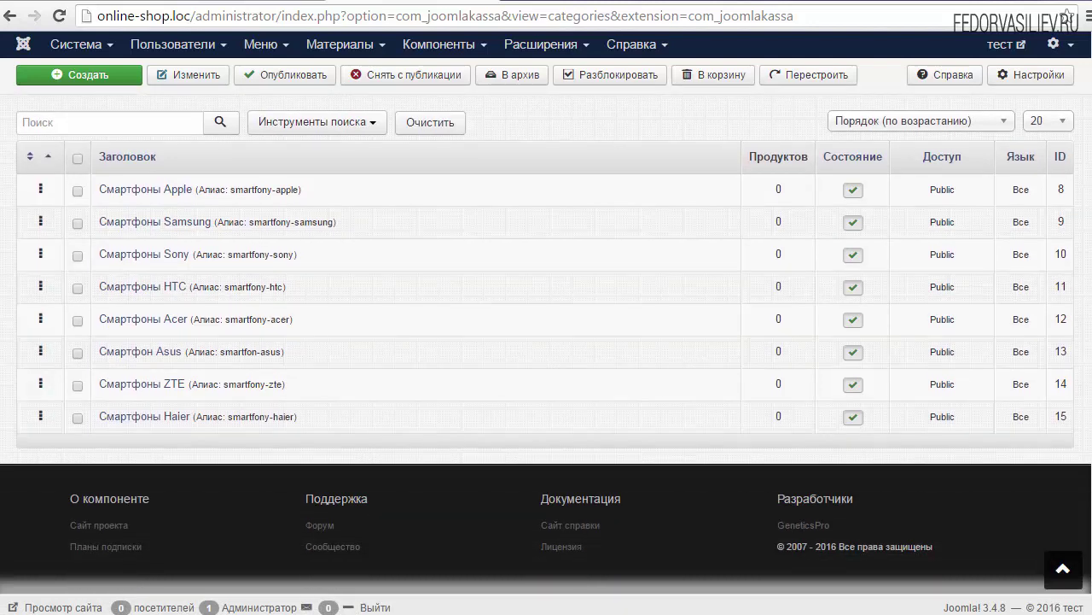
scroll(1089, 256, up, 2)
scroll(1088, 256, down, 2)
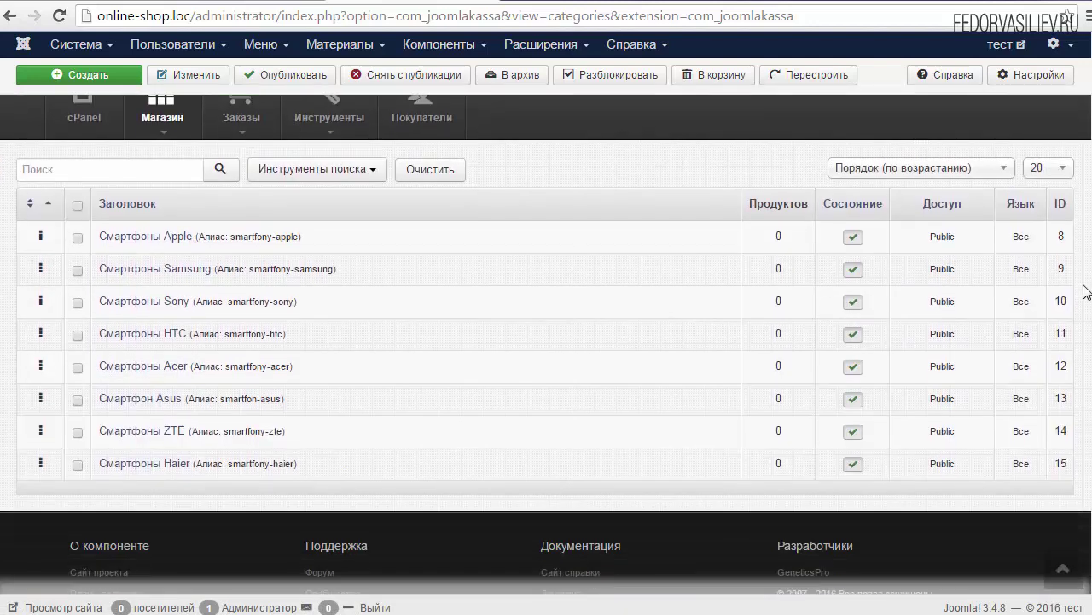
scroll(1089, 256, up, 2)
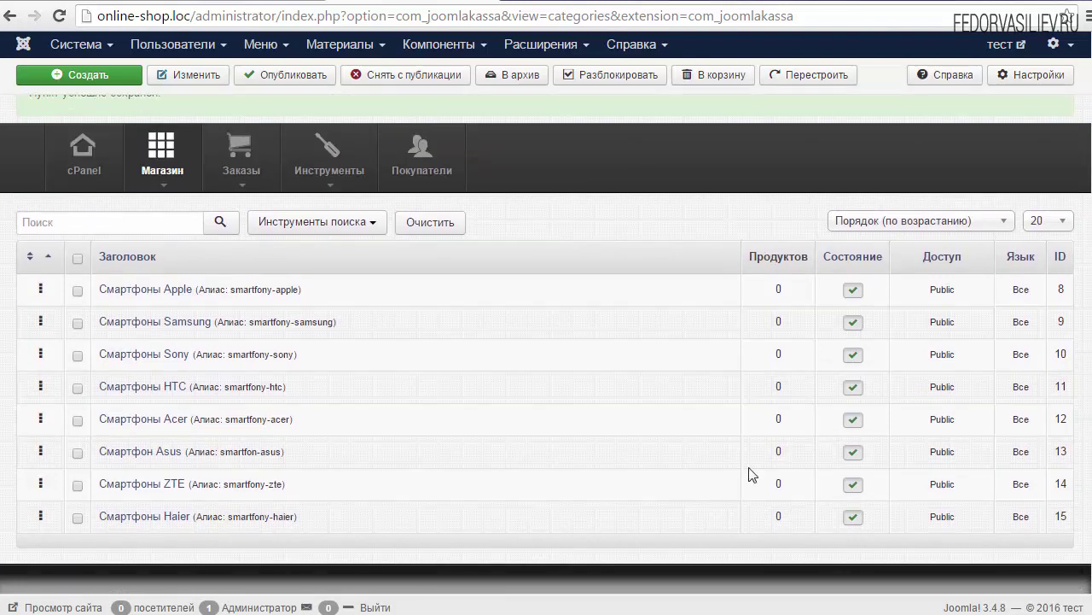